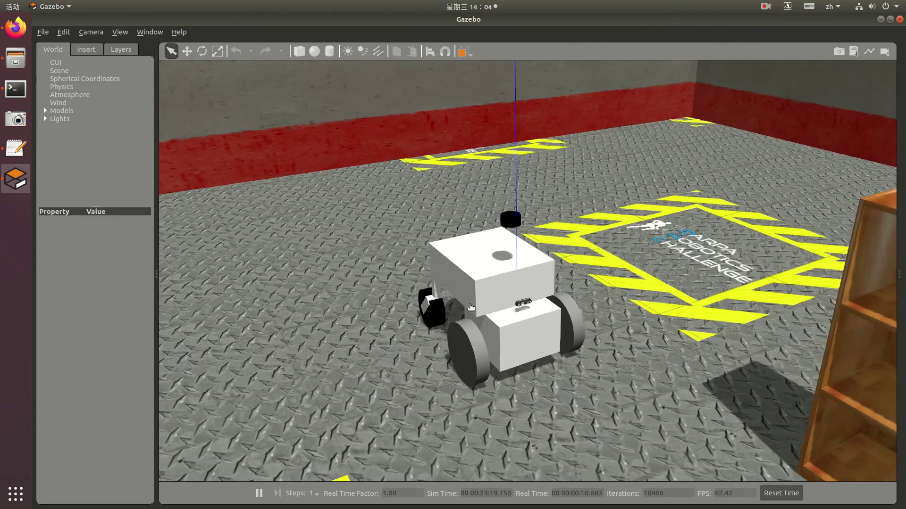
Examine the layout of the simulated multi-room building and the robot's starting position inside it.
scroll(495, 305, "down", 4)
middle_click_drag(495, 312, 513, 350)
scroll(513, 350, "down", 10)
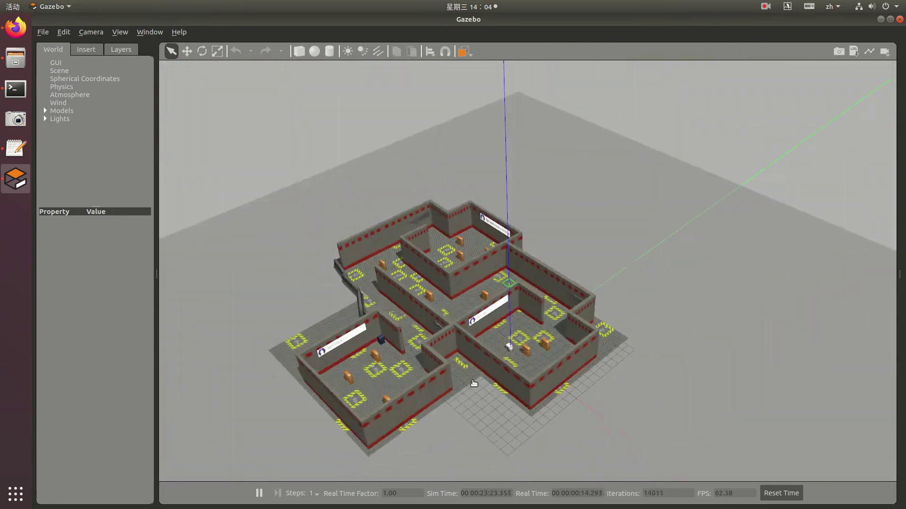
middle_click_drag(474, 383, 569, 481)
scroll(430, 320, "up", 6)
left_click_drag(505, 326, 534, 331)
scroll(554, 329, "up", 3)
middle_click_drag(555, 329, 297, 253)
Switch to the terminal and rerun the previous command in its second session to launch RViz.
left_click(10, 101)
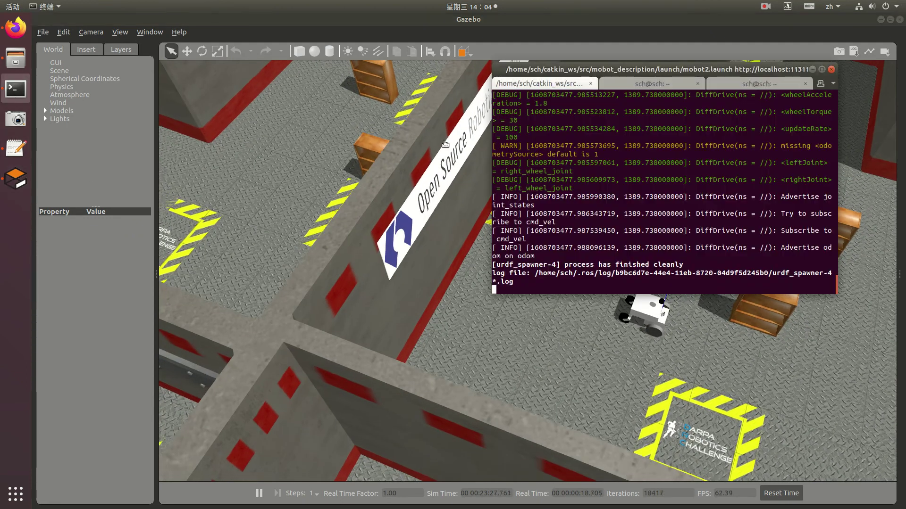
left_click(670, 85)
key("Up")
key("Return")
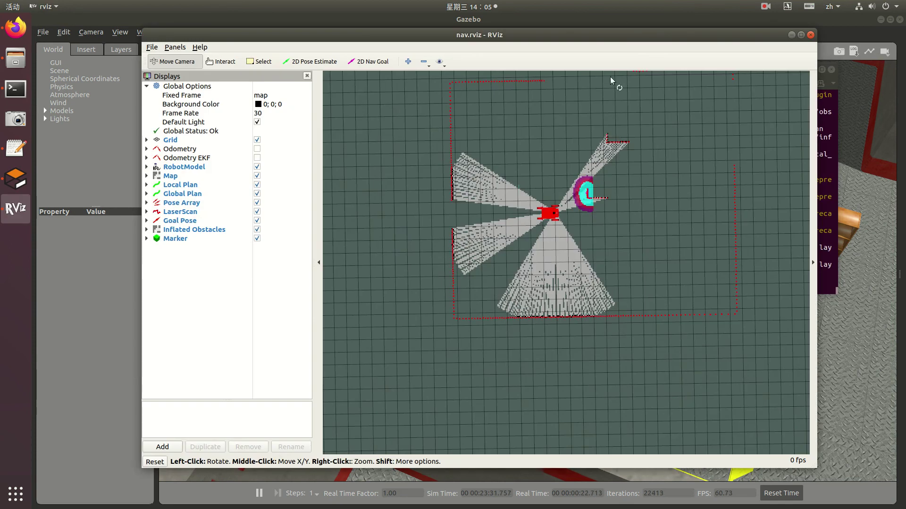
Arrange RViz and Gazebo side by side, restoring Gazebo from full screen and enlarging its window to nearly full screen height.
left_click_drag(646, 33, 367, 74)
left_click(668, 363)
middle_click_drag(667, 363, 693, 389)
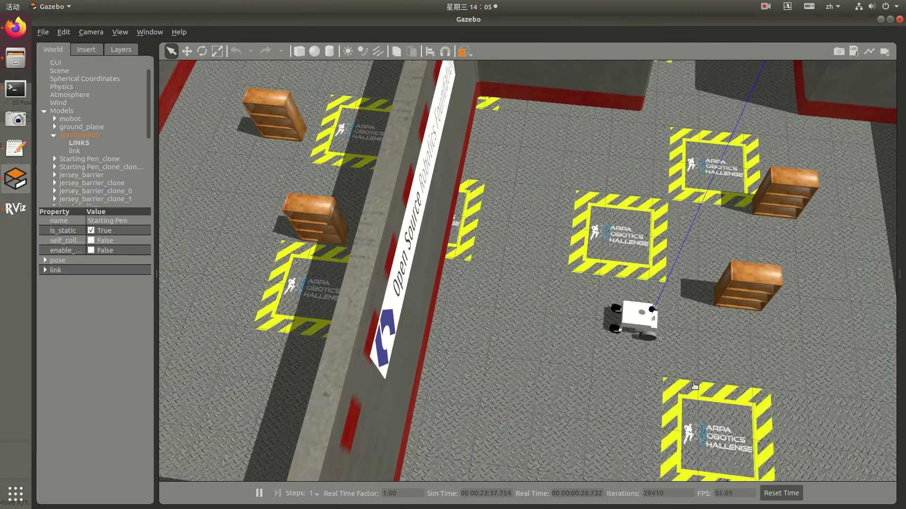
left_click_drag(656, 7, 674, 43)
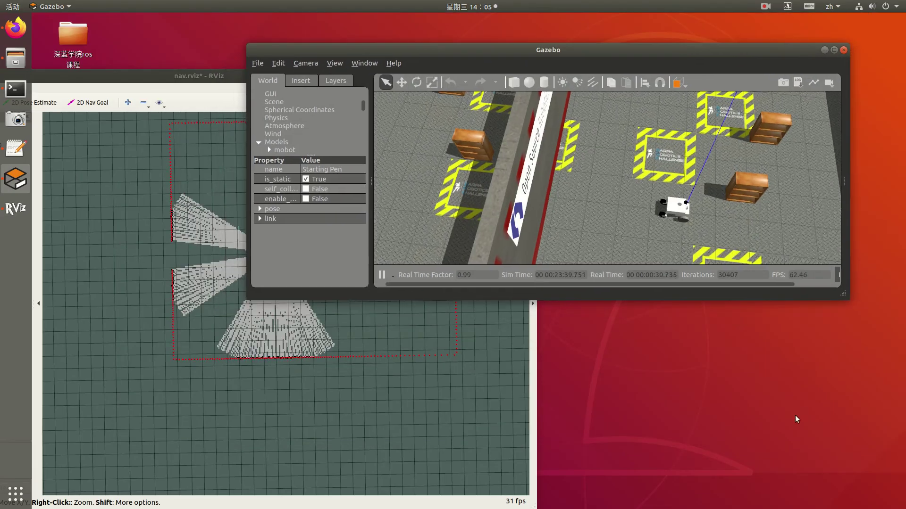
left_click_drag(763, 300, 763, 507)
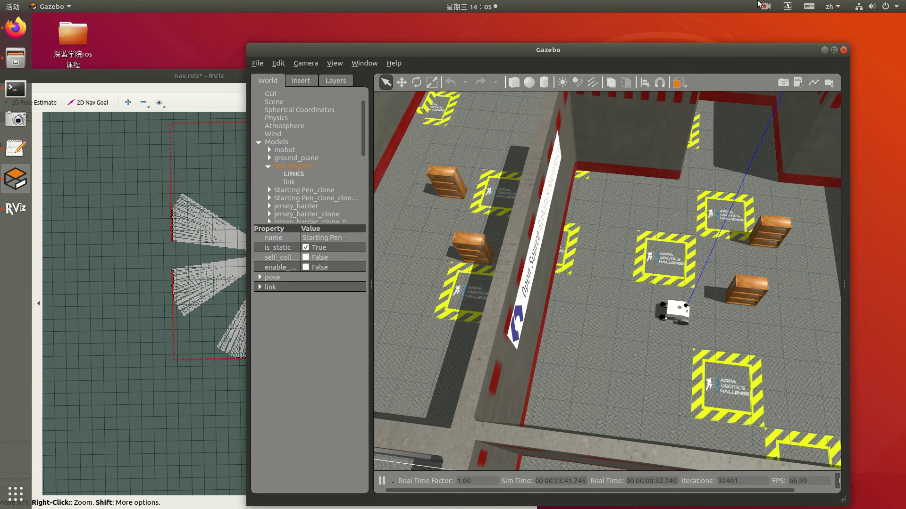
left_click_drag(729, 55, 785, 58)
left_click_drag(234, 77, 235, 58)
In RViz, send the robot a 2D navigation goal straight ahead, beyond the left wall of the starting room.
scroll(294, 214, "down", 9)
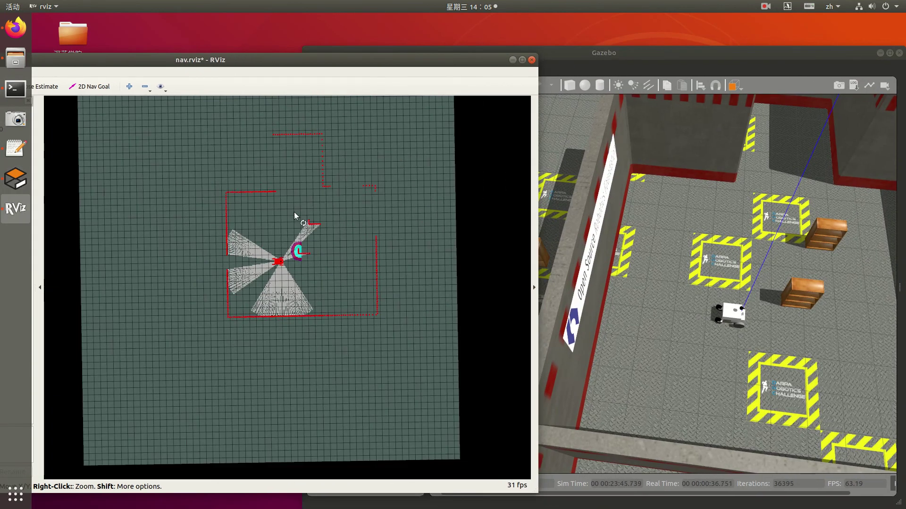
left_click_drag(302, 235, 318, 314)
scroll(241, 198, "up", 3)
key("g")
left_click(143, 258)
scroll(278, 262, "up", 5)
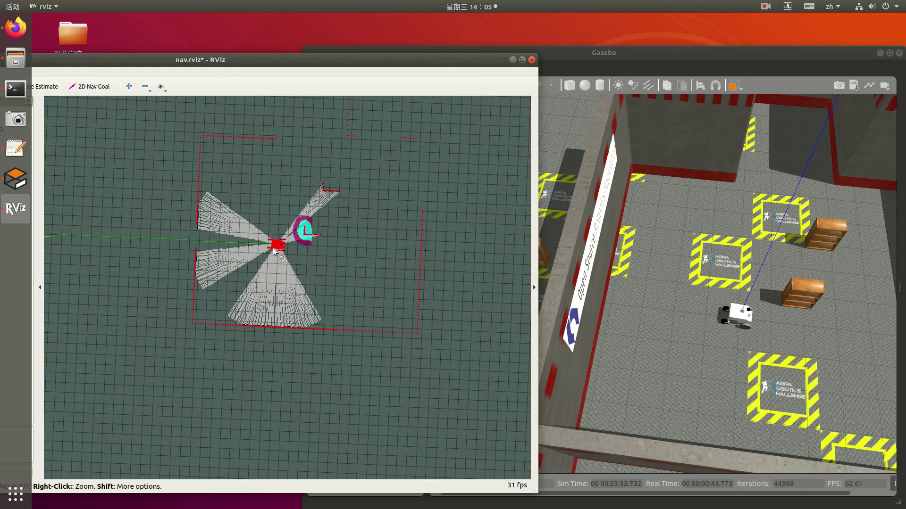
Redirect the robot to a goal just inside the room's upper wall, then to one outside its upper-left corner.
left_click(742, 338)
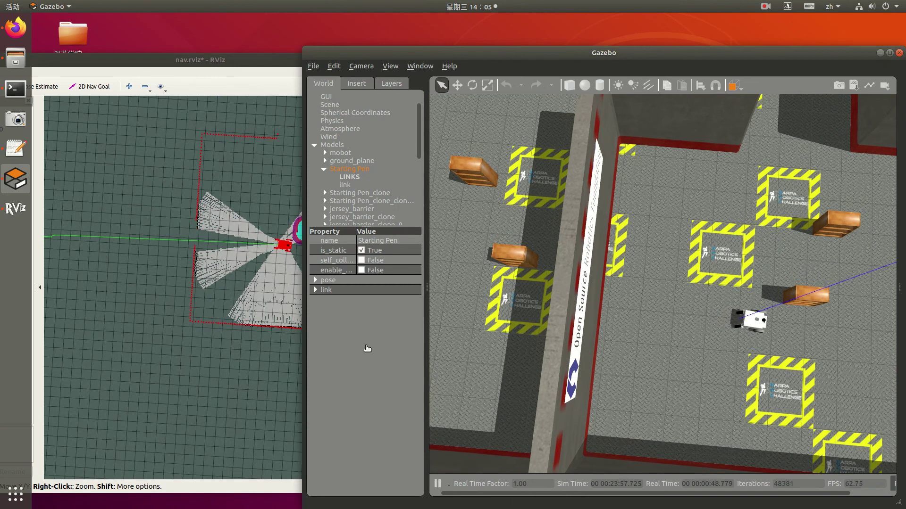
left_click(225, 379)
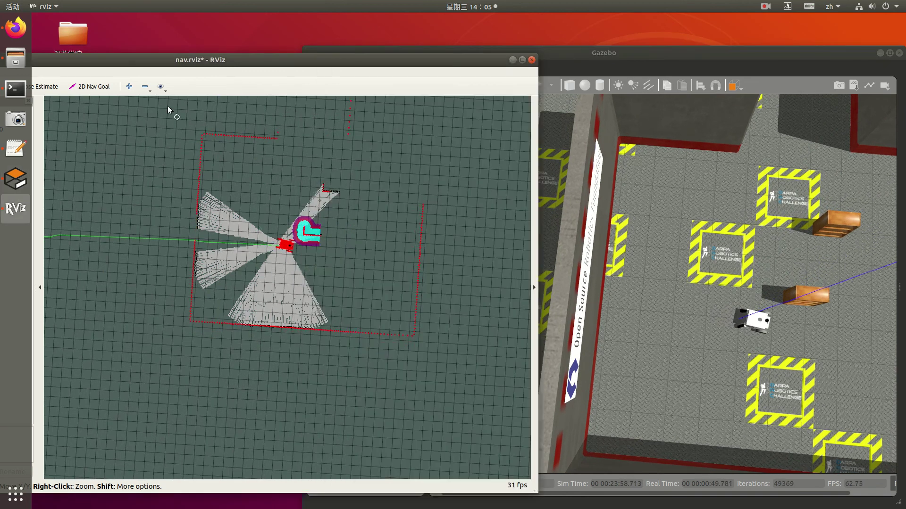
left_click(99, 87)
left_click(265, 177)
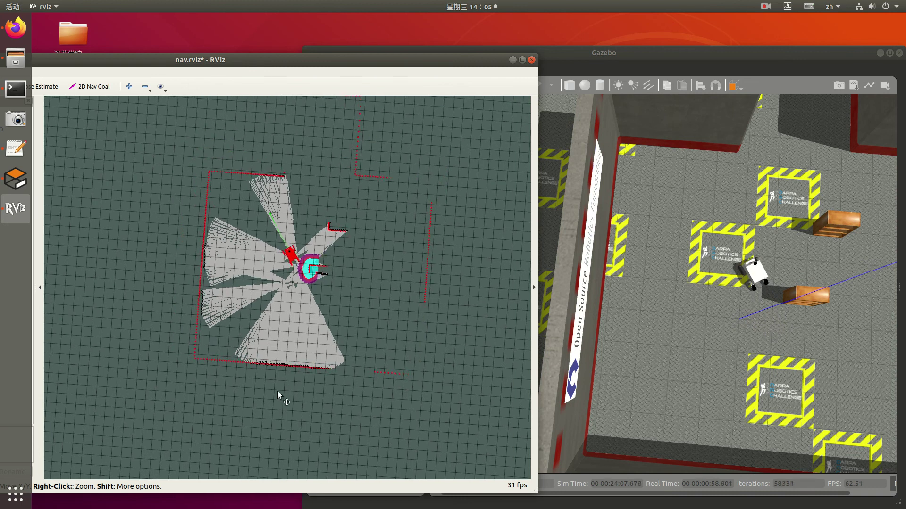
left_click(89, 87)
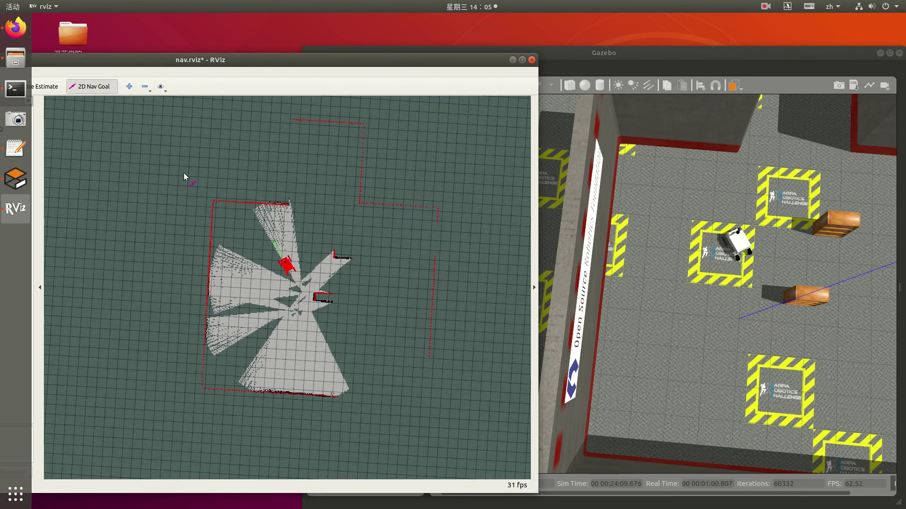
left_click_drag(171, 201, 168, 197)
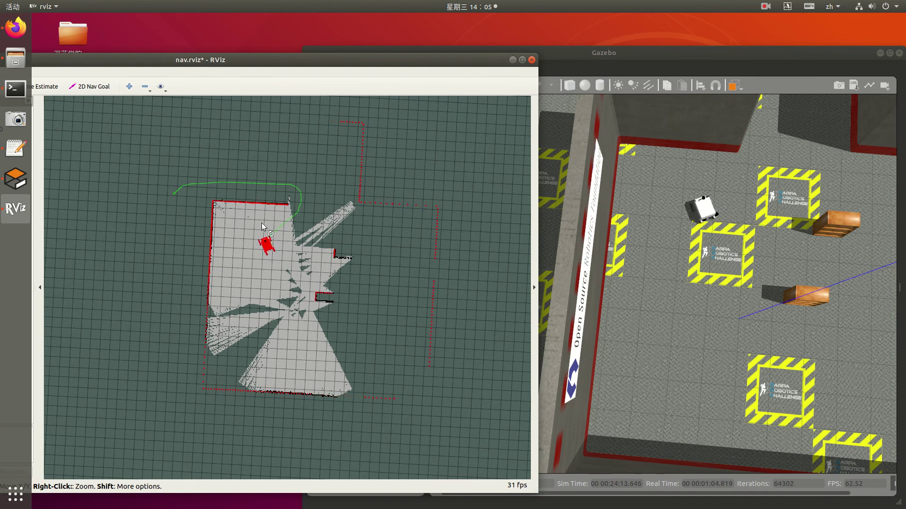
Send the robot a navigation goal in the unexplored area beyond the lower wall of the neighbouring corridor.
left_click(706, 376)
middle_click_drag(739, 368, 690, 295)
scroll(726, 352, "down", 6)
scroll(147, 180, "down", 6)
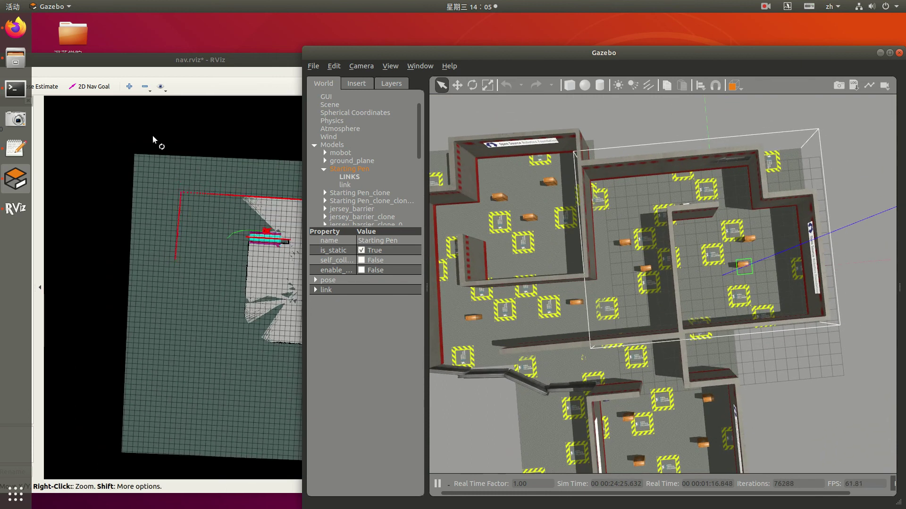
left_click_drag(266, 227, 258, 206)
middle_click_drag(296, 273, 292, 236)
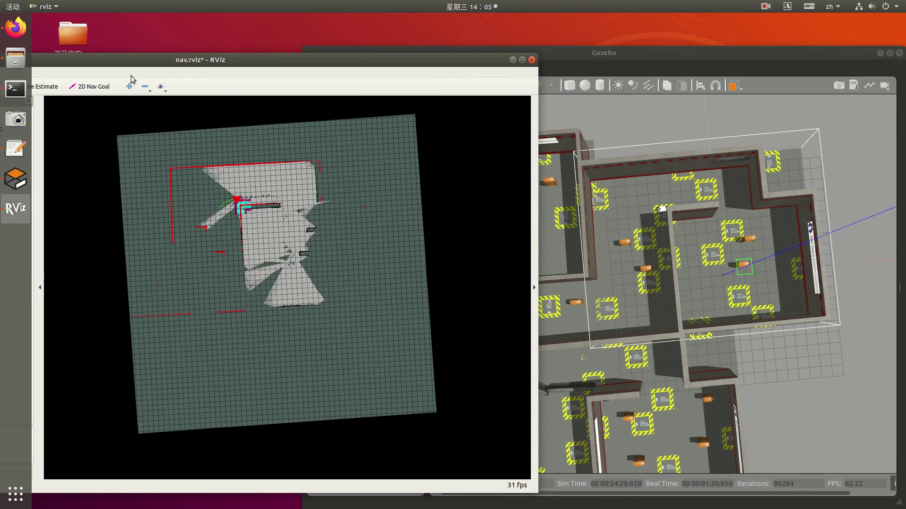
left_click(221, 367)
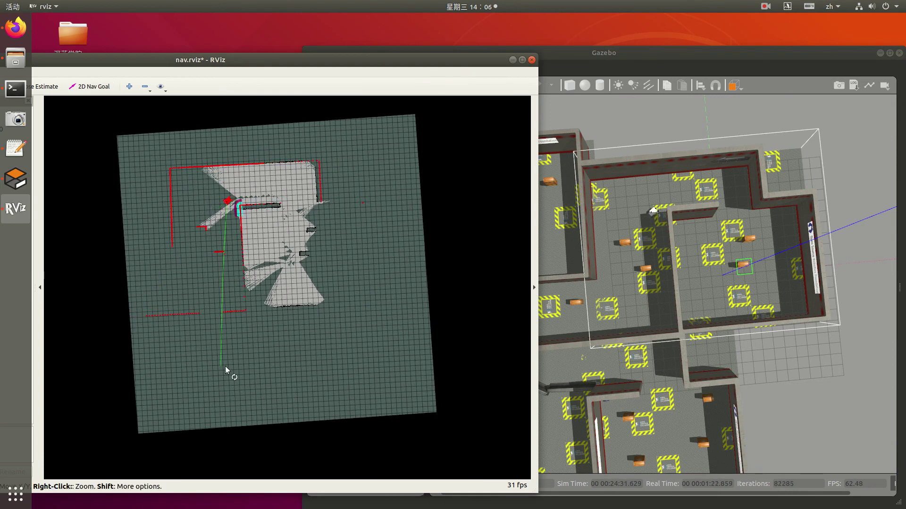
Move the RViz window aside to uncover Gazebo and follow the robot's drive past the bookshelves.
left_click(671, 291)
scroll(672, 291, "up", 3)
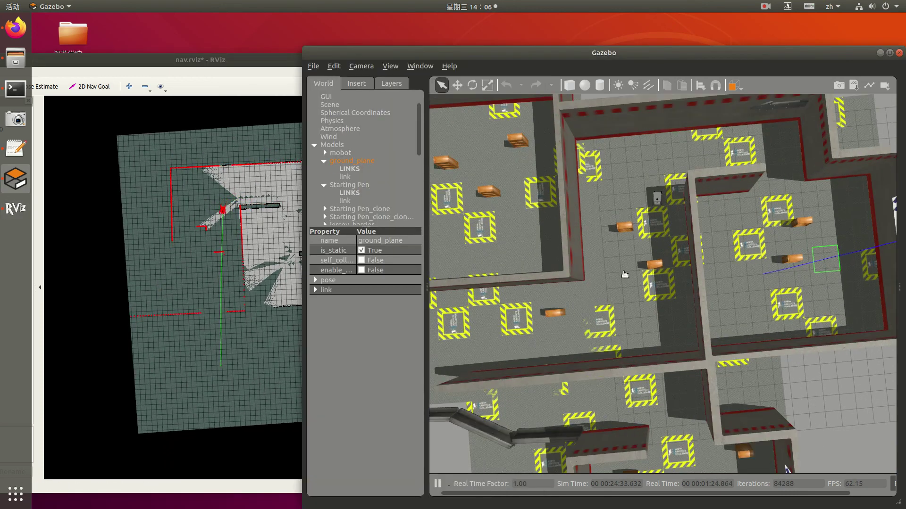
left_click(221, 63)
left_click_drag(282, 65, 241, 56)
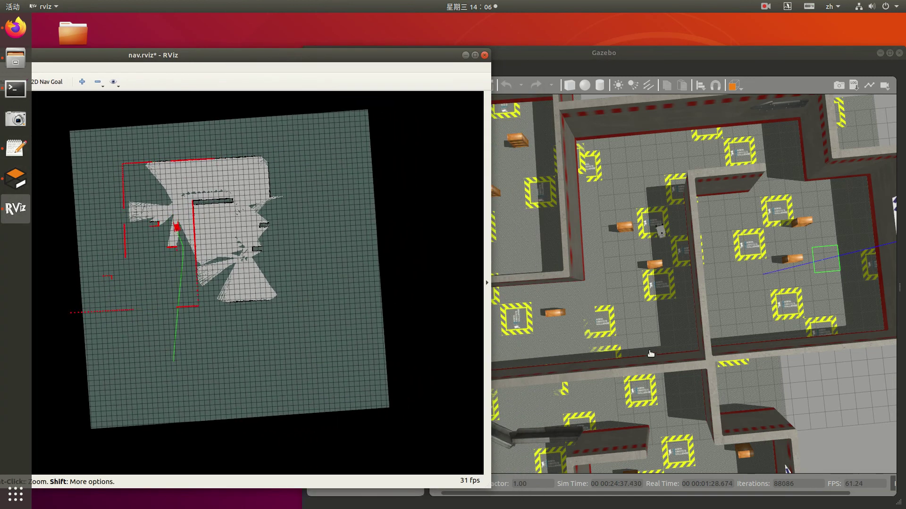
left_click_drag(648, 366, 679, 296)
scroll(680, 296, "down", 3)
left_click_drag(686, 329, 693, 312)
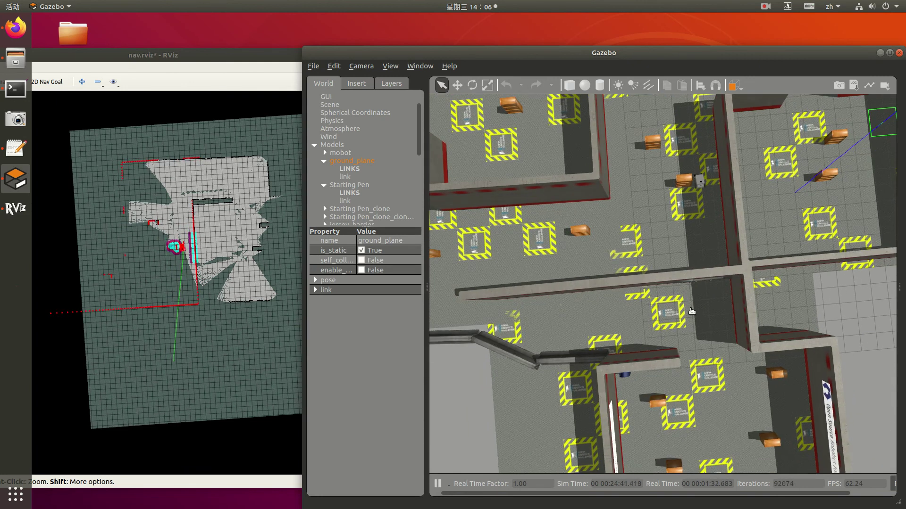
scroll(684, 312, "down", 3)
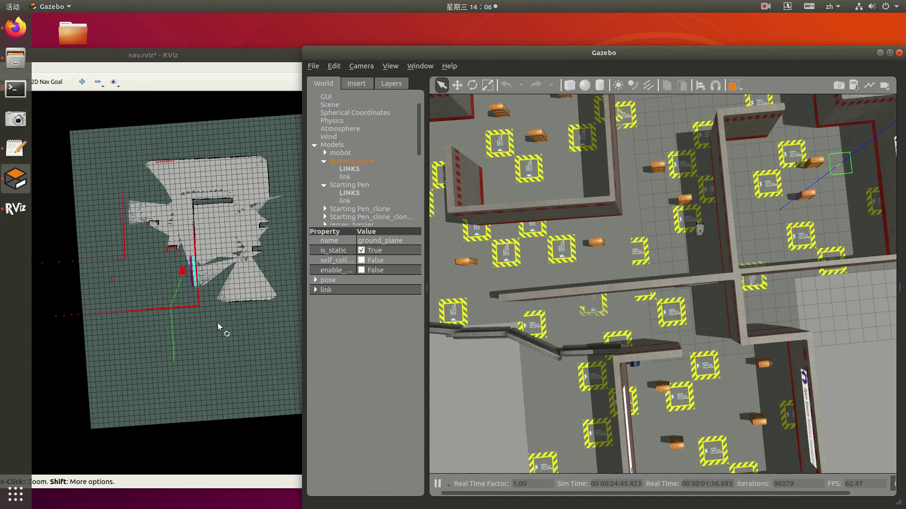
Send the robot a navigation goal in the unexplored area at the far left end of the corridor on the map.
mouse_move(171, 322)
left_mouse_down()
mouse_move(204, 313)
mouse_move(171, 307)
left_mouse_up()
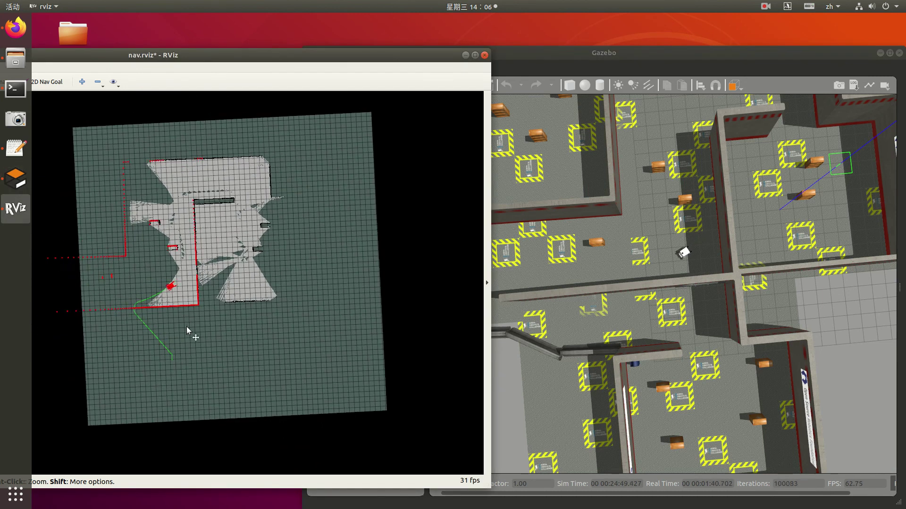
middle_click_drag(179, 327, 299, 319)
scroll(273, 324, "up", 2)
left_click_drag(297, 344, 305, 337)
left_click_drag(633, 340, 686, 334)
left_click(166, 397)
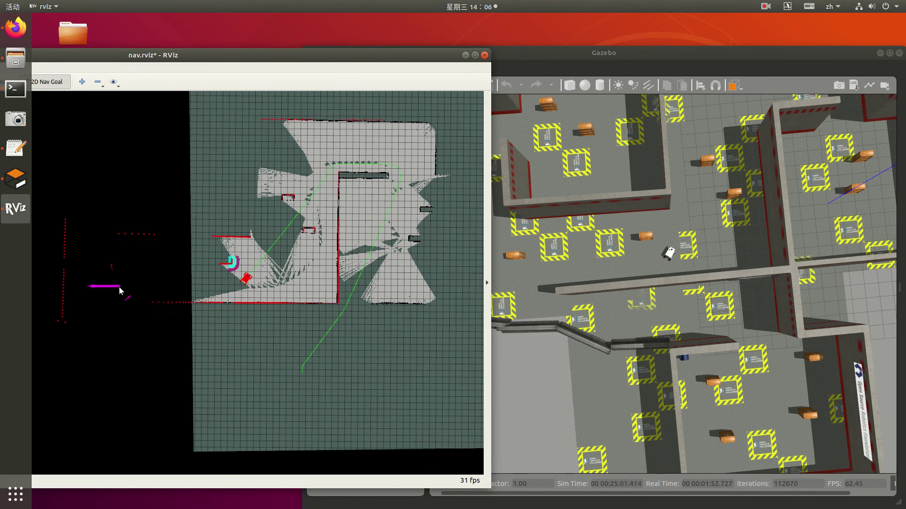
left_click_drag(120, 286, 114, 290)
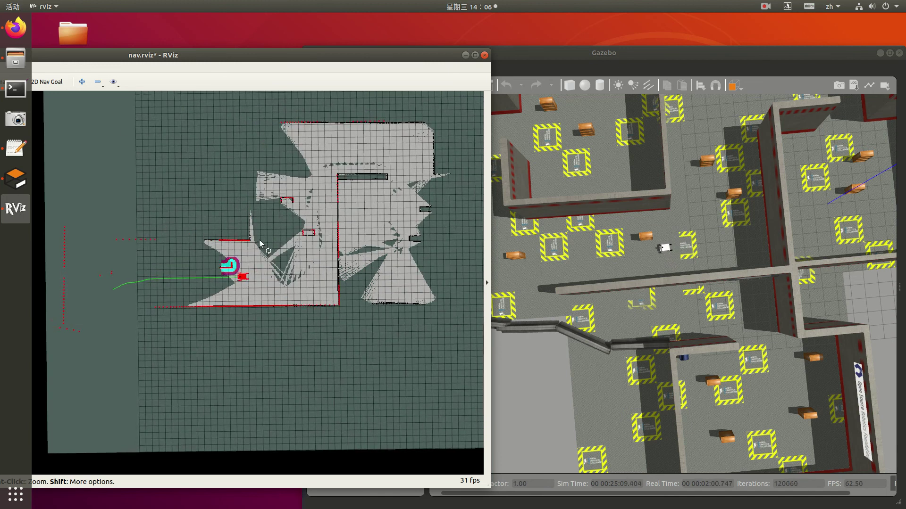
Follow the robot in Gazebo as it drives along the corridor, and examine the passage around the dividing wall's end.
scroll(635, 259, "up", 3)
middle_click_drag(635, 259, 687, 236)
middle_click_drag(530, 314, 651, 277)
middle_click_drag(582, 144, 593, 212)
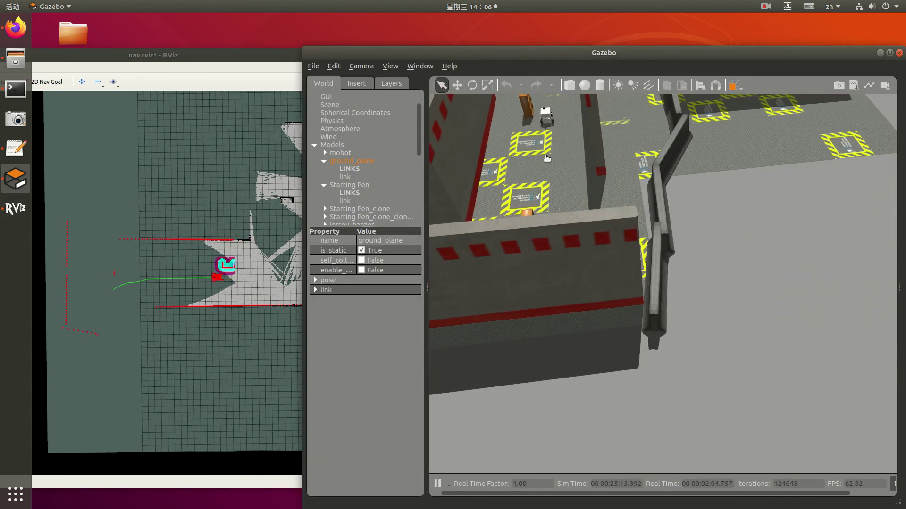
scroll(541, 125, "up", 3)
left_click_drag(538, 135, 562, 221)
scroll(562, 220, "down", 6)
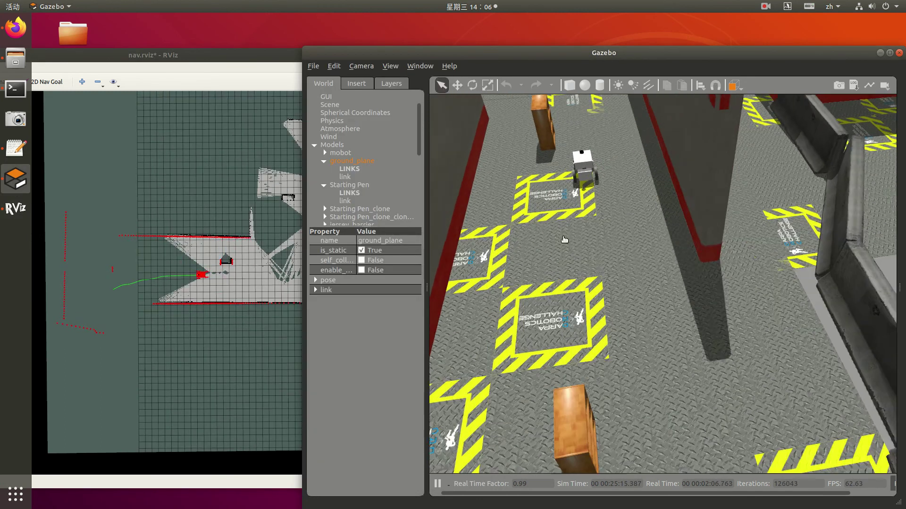
scroll(611, 267, "down", 2)
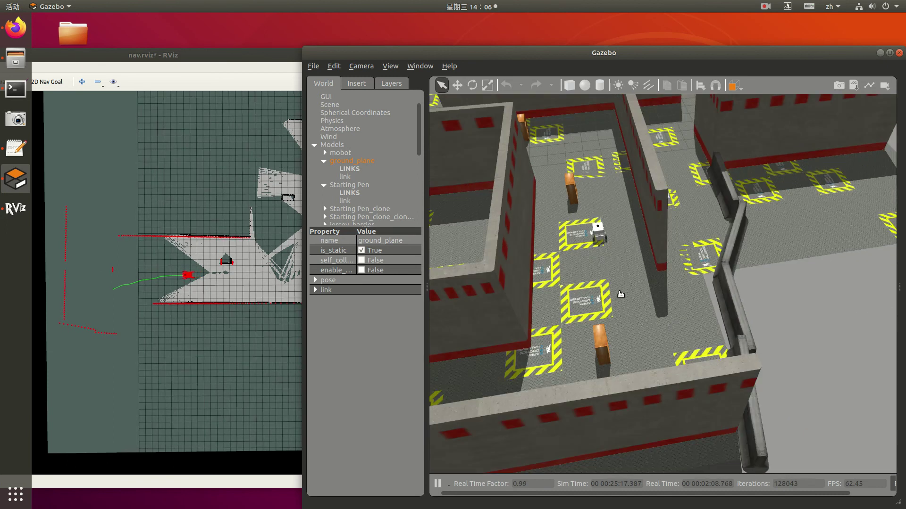
middle_click_drag(618, 299, 725, 147)
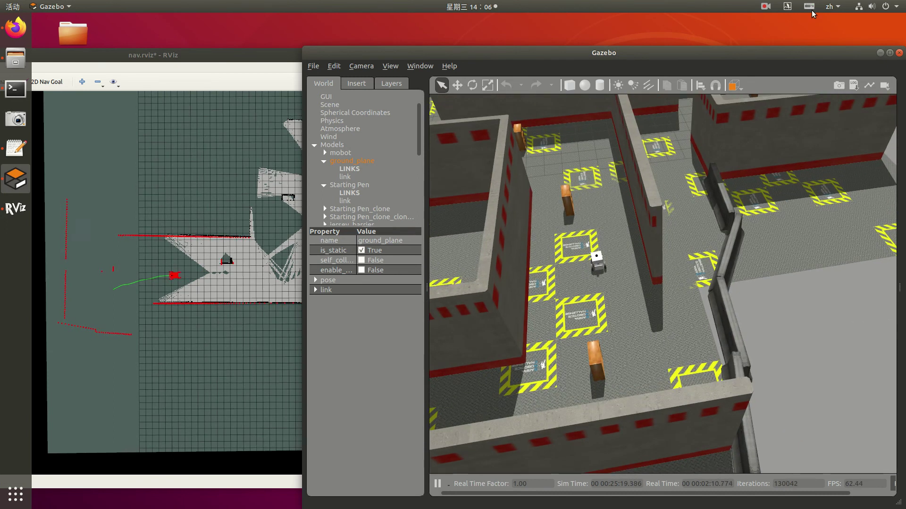
middle_click_drag(664, 323, 537, 329)
Send the robot a navigation goal in the unexplored area on the other side of the long dividing wall.
left_click(42, 84)
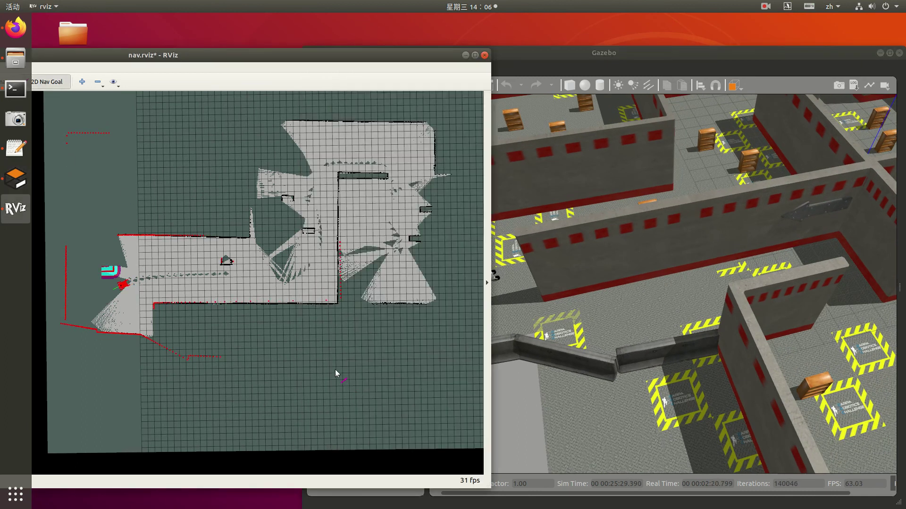
left_click(647, 315)
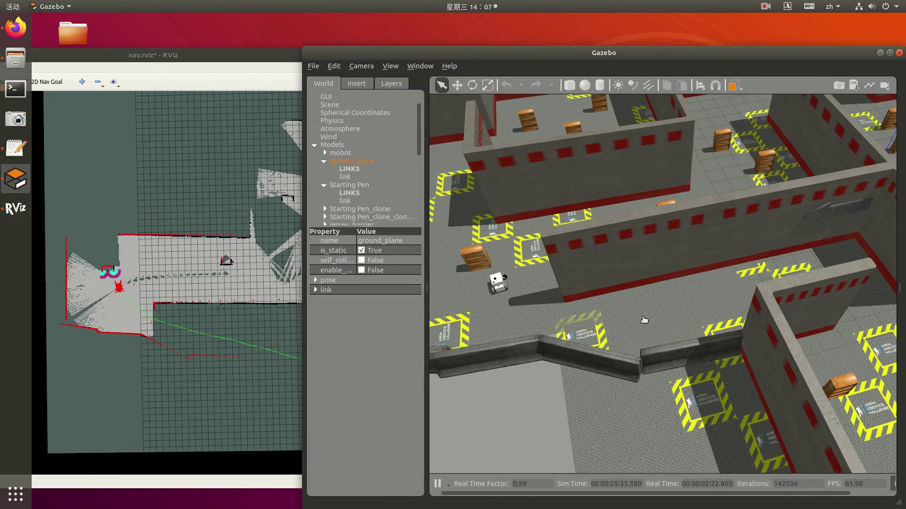
Insert a Bookshelf model into the Gazebo passage ahead of the robot as an obstacle on its path.
middle_click_drag(612, 331, 596, 347)
left_click(352, 85)
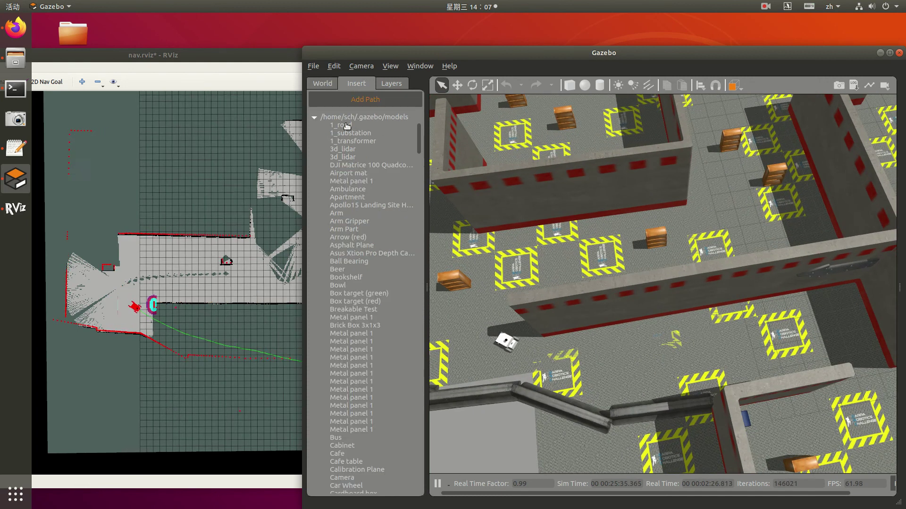
left_click(361, 280)
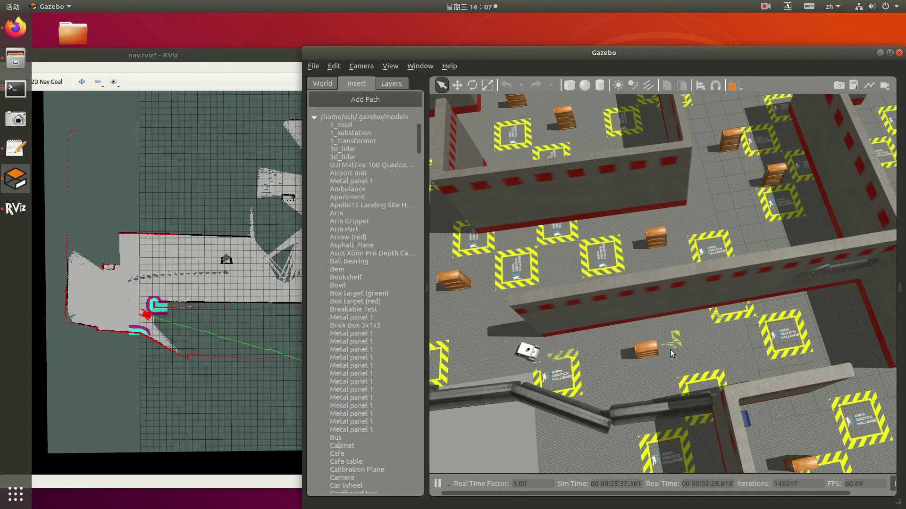
left_click(717, 355)
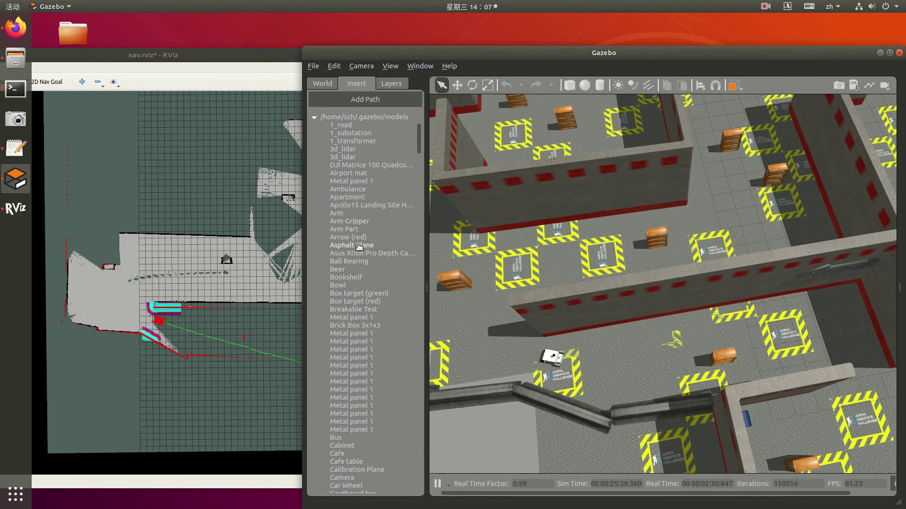
Insert a second Bookshelf obstacle farther along the passage, near the corner of the next room's wall.
left_click_drag(275, 259, 253, 324)
scroll(253, 325, "up", 3)
left_click_drag(568, 53, 612, 47)
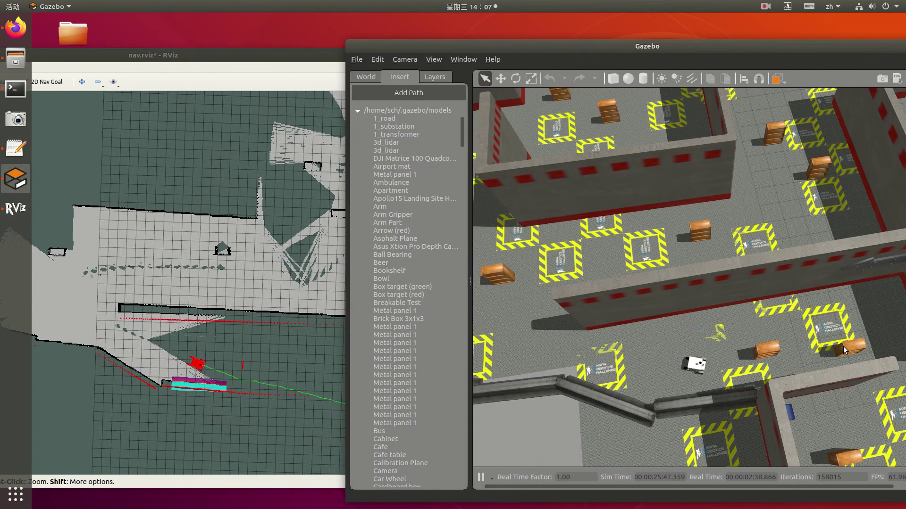
left_click(843, 347)
Insert a Bookshelf obstacle beside the yellow-marked square just inside the next room's entrance in Gazebo.
middle_click_drag(738, 379, 622, 364)
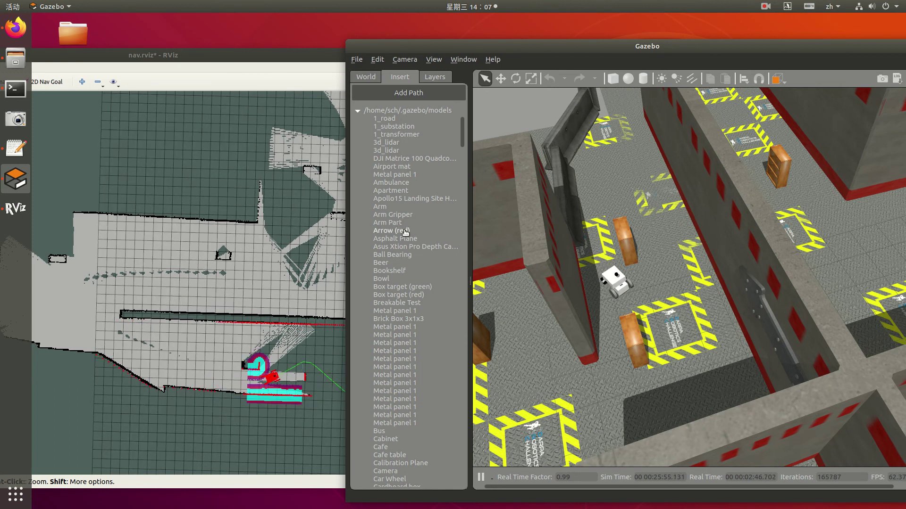
left_click(415, 294)
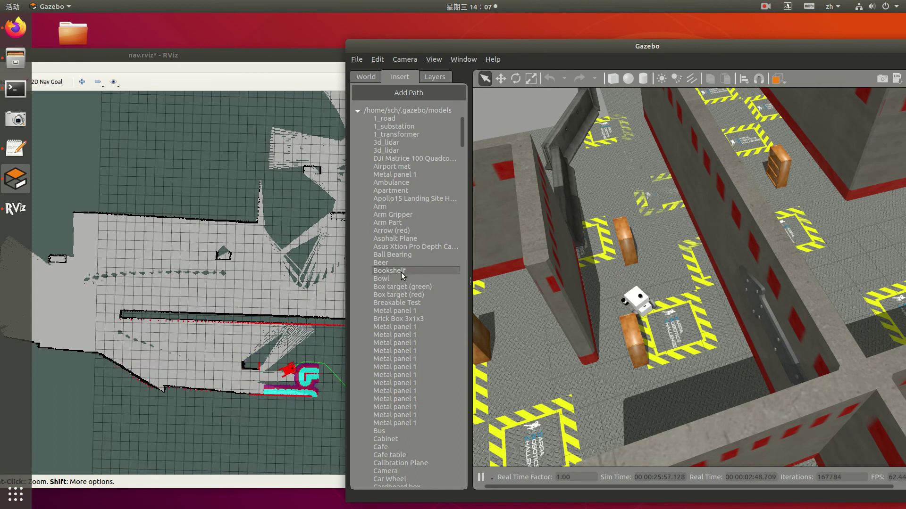
middle_click_drag(509, 432, 531, 427)
left_click_drag(514, 434, 600, 378)
middle_click_drag(600, 377, 605, 383)
Shift the RViz window slightly and insert another Bookshelf obstacle in the open middle of the Gazebo room.
left_click(221, 360)
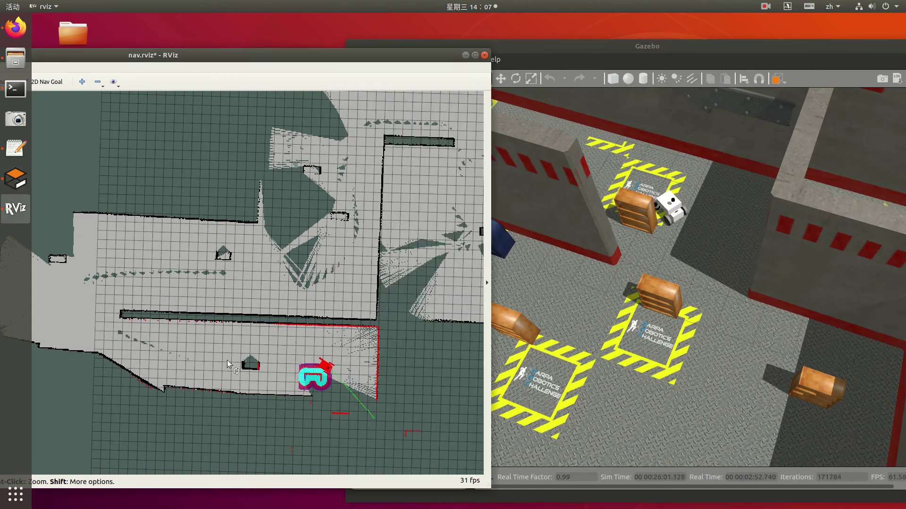
left_click_drag(351, 55, 331, 24)
left_click_drag(710, 427, 677, 376)
scroll(677, 376, "down", 10)
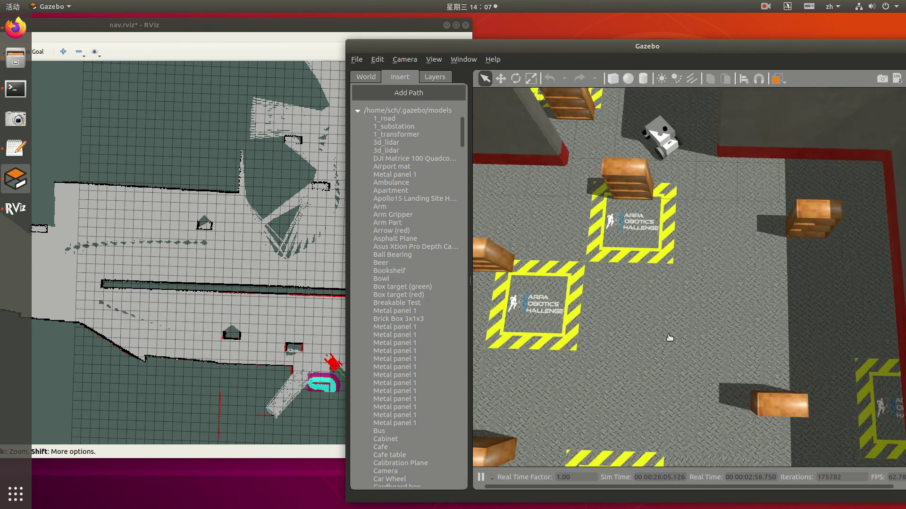
scroll(682, 310, "up", 5)
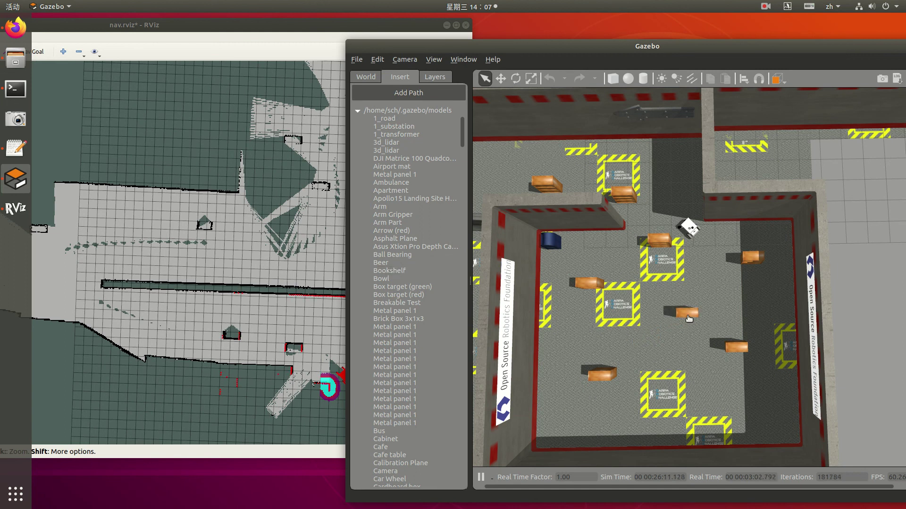
Copy the bookshelf in the middle of the room and paste three duplicates around it as extra obstacles.
left_click(688, 319)
scroll(689, 318, "up", 5)
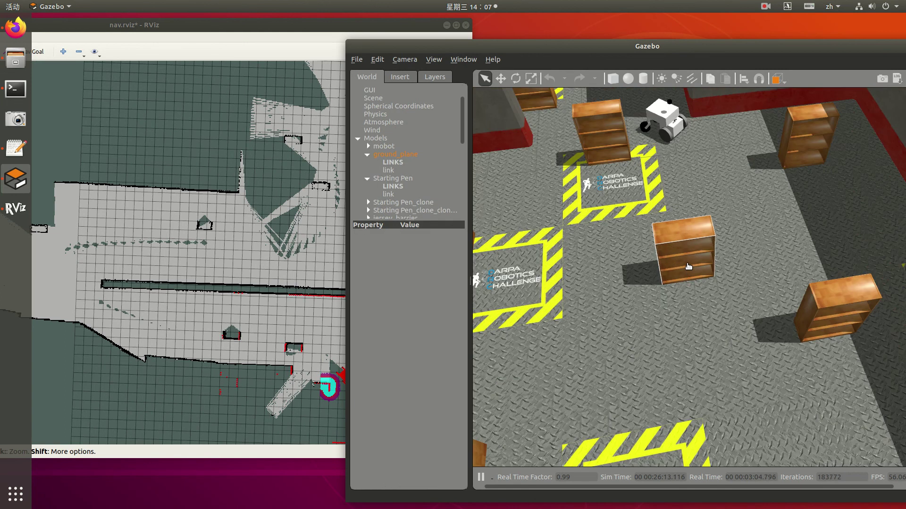
left_click(581, 354)
key("ctrl+v")
left_click(570, 366)
key("ctrl+v")
left_click(750, 413)
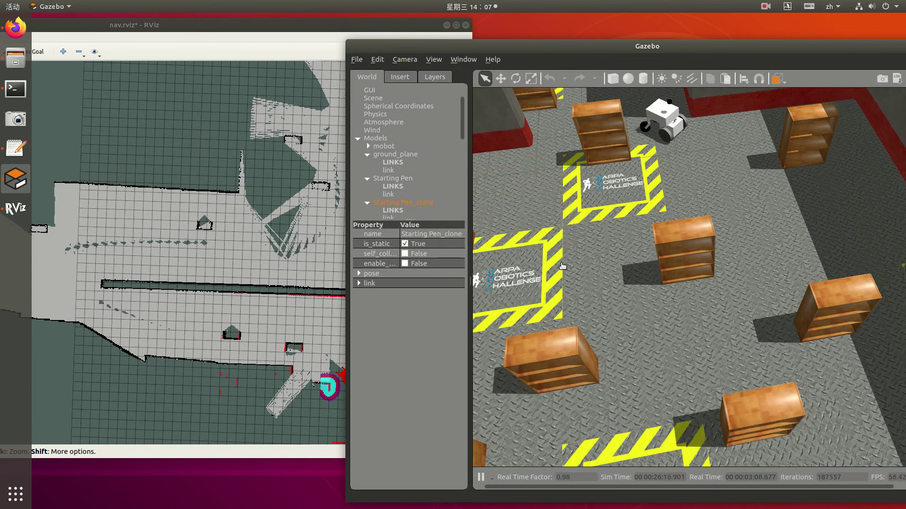
scroll(557, 302, "down", 6)
middle_click_drag(557, 303, 499, 328)
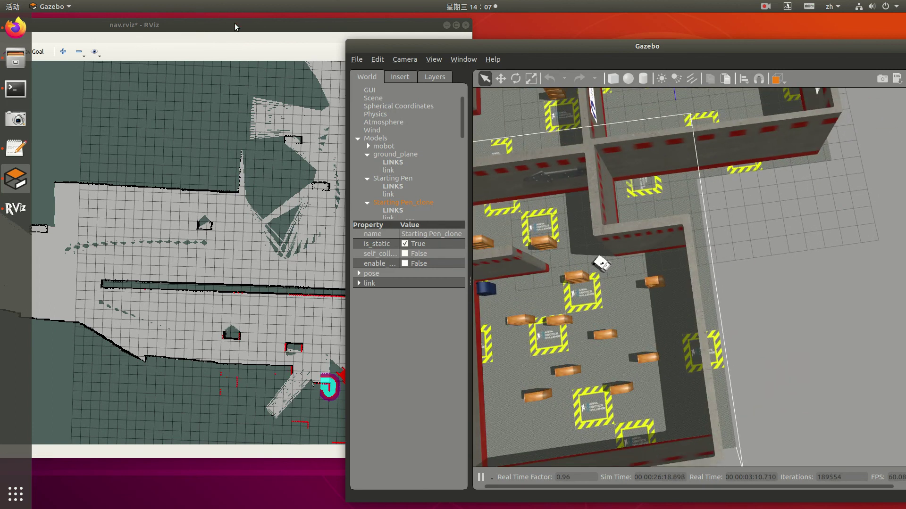
Send the robot a 2D navigation goal in the unexplored room, beyond the new bookshelf obstacles.
left_click_drag(238, 27, 235, 22)
scroll(287, 340, "down", 3)
left_click_drag(311, 337, 287, 308)
scroll(287, 308, "up", 3)
middle_click_drag(314, 382, 297, 221)
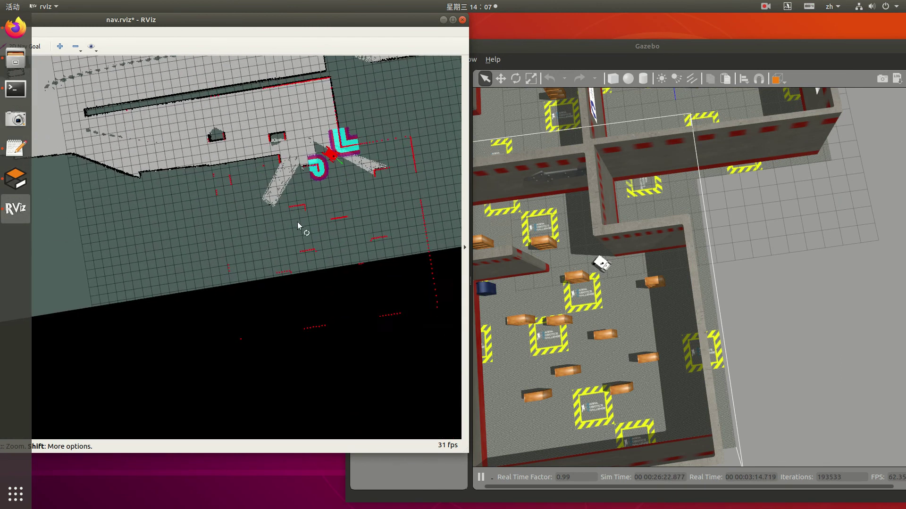
scroll(298, 221, "up", 1)
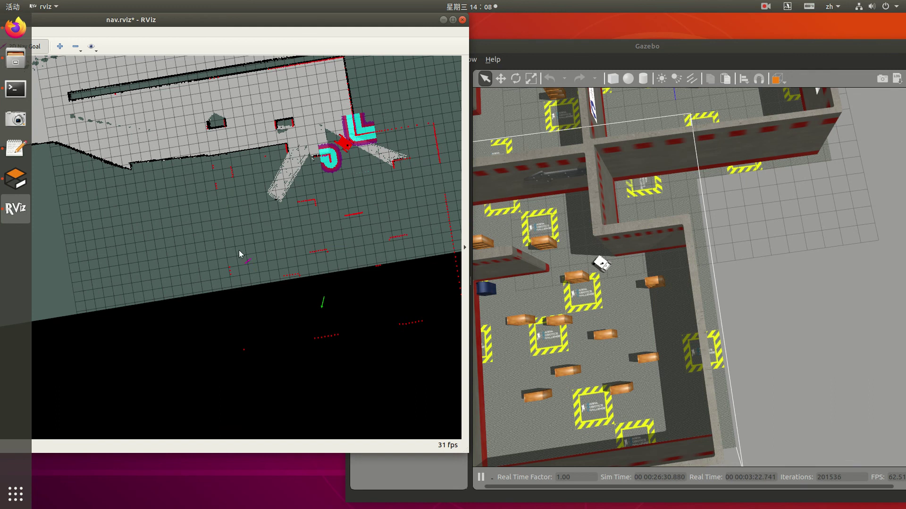
left_click_drag(260, 257, 259, 254)
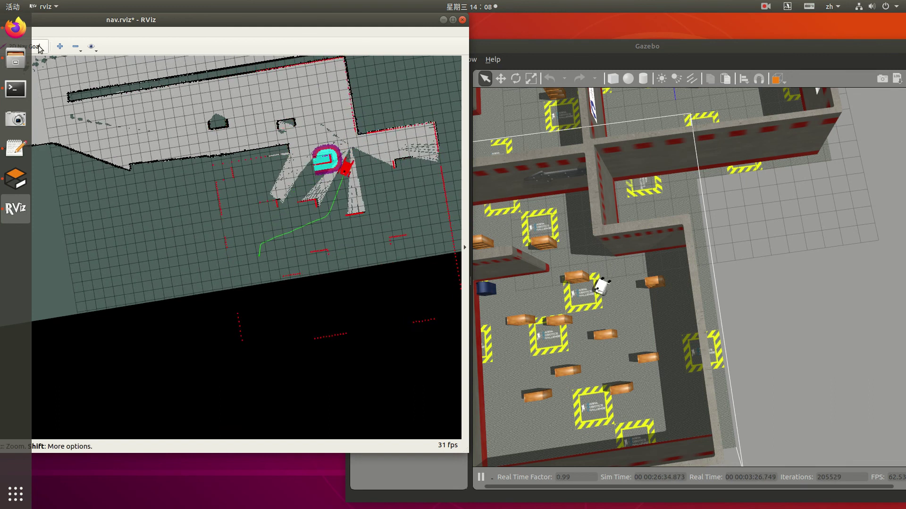
Follow the robot between the bookshelves, and send it a new navigation goal on the opposite side of the room.
scroll(619, 367, "up", 3)
left_click_drag(595, 376, 634, 336)
middle_click_drag(635, 335, 669, 331)
middle_click_drag(604, 315, 613, 340)
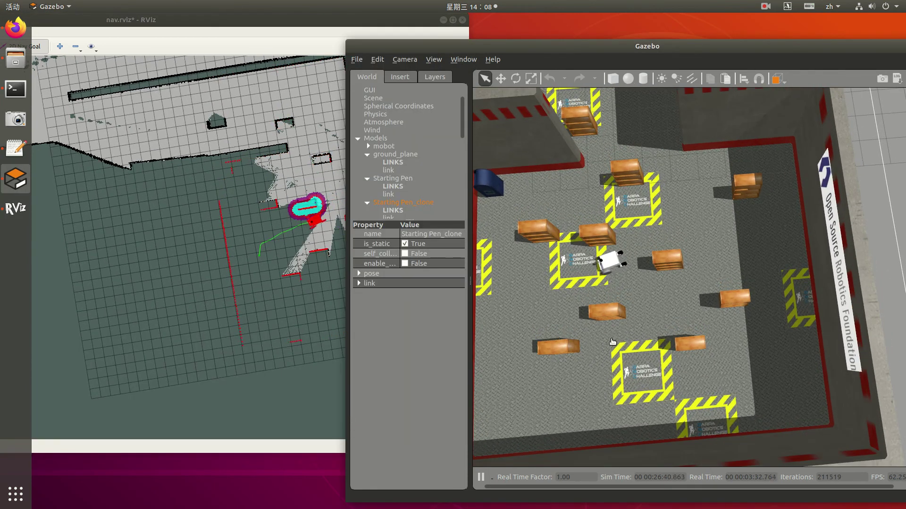
left_click(277, 262)
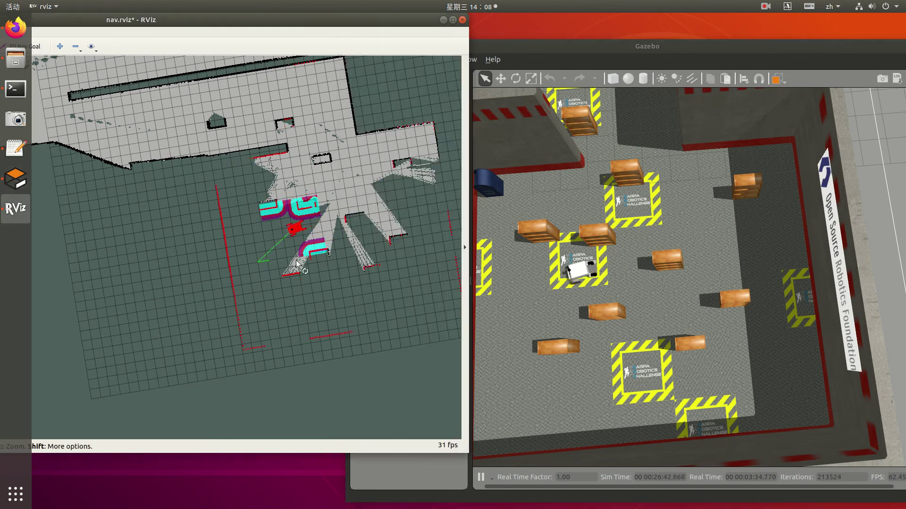
left_click(38, 46)
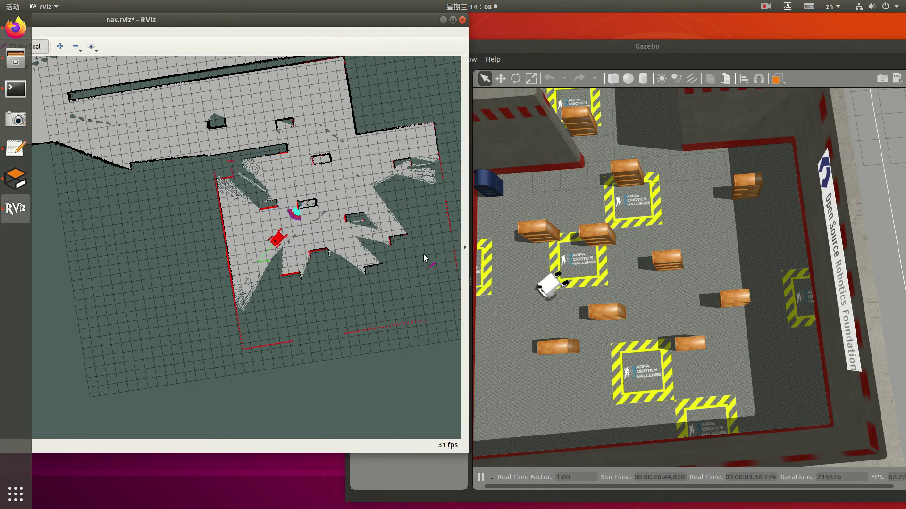
left_click_drag(431, 215, 431, 211)
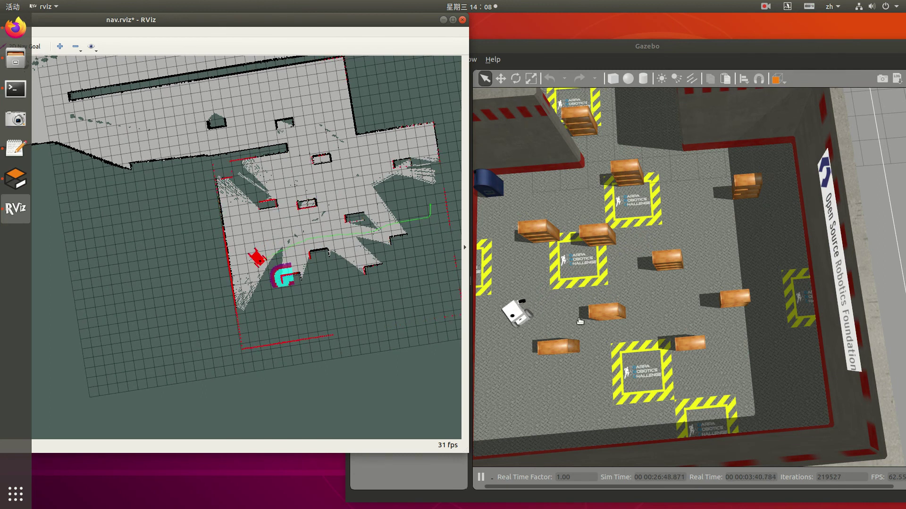
Follow the robot in Gazebo as it crosses the room, and examine how it avoids the bookshelves.
left_click_drag(639, 338, 684, 341)
middle_click_drag(684, 340, 825, 326)
middle_click_drag(602, 309, 646, 315)
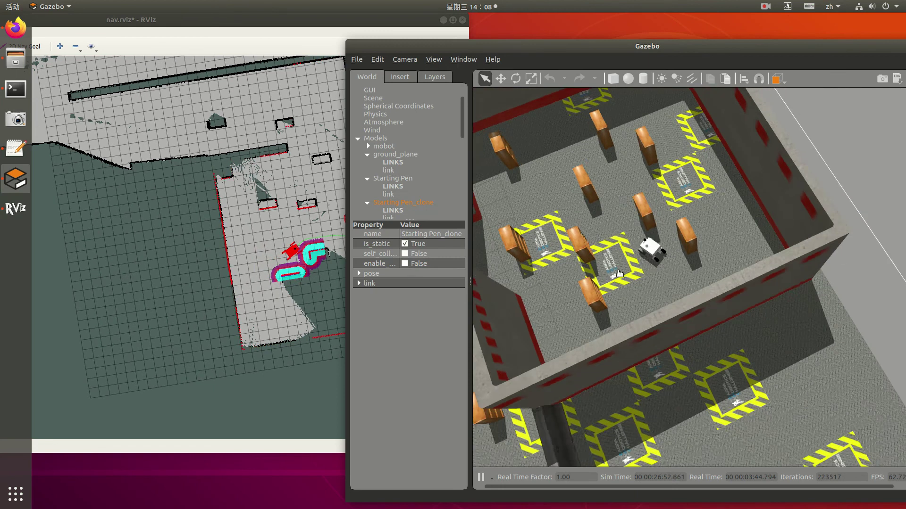
left_click_drag(627, 241, 639, 348)
scroll(635, 354, "up", 3)
mouse_move(636, 353)
middle_mouse_down()
mouse_move(638, 325)
mouse_move(637, 358)
middle_mouse_up()
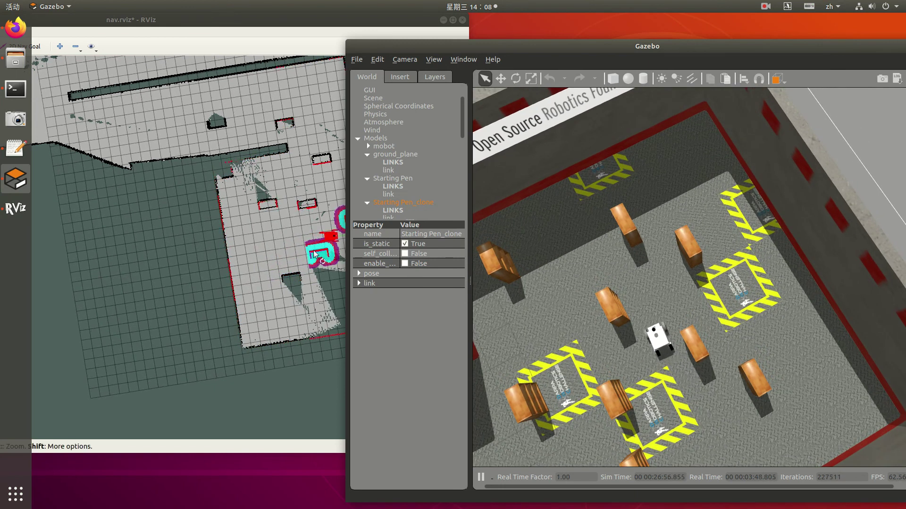
left_click(284, 250)
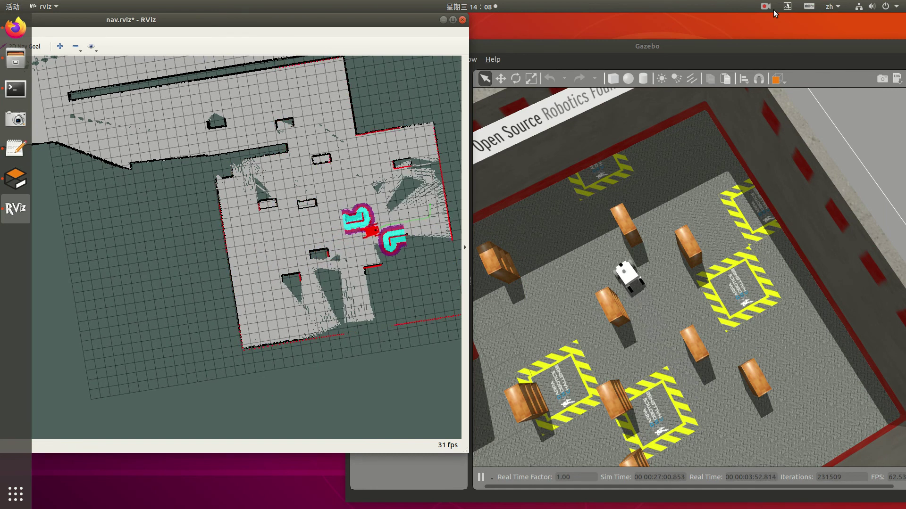
middle_click_drag(630, 332, 422, 331)
left_click(236, 255)
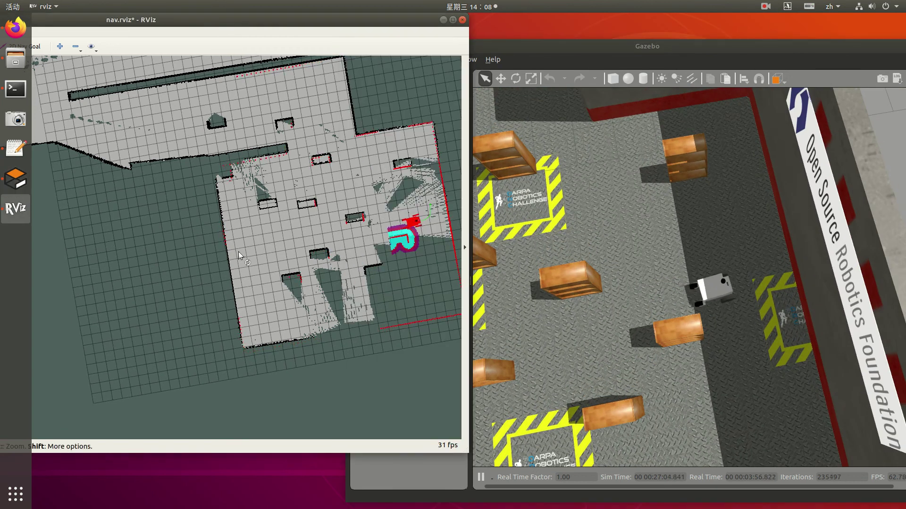
Examine the overall map of the building that the robot has built in RViz.
scroll(298, 215, "down", 4)
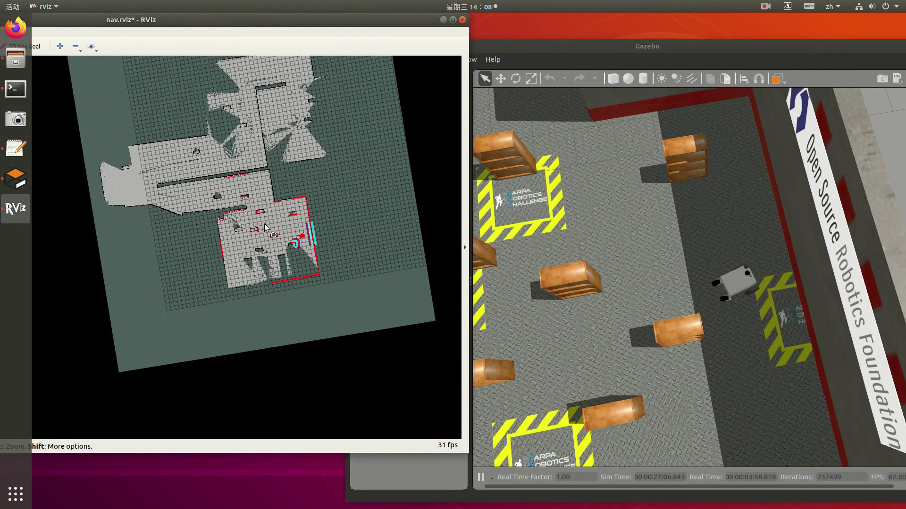
scroll(298, 215, "up", 2)
middle_click_drag(296, 211, 354, 334)
mouse_move(354, 334)
left_mouse_down()
mouse_move(364, 345)
mouse_move(372, 334)
left_mouse_up()
scroll(317, 296, "up", 2)
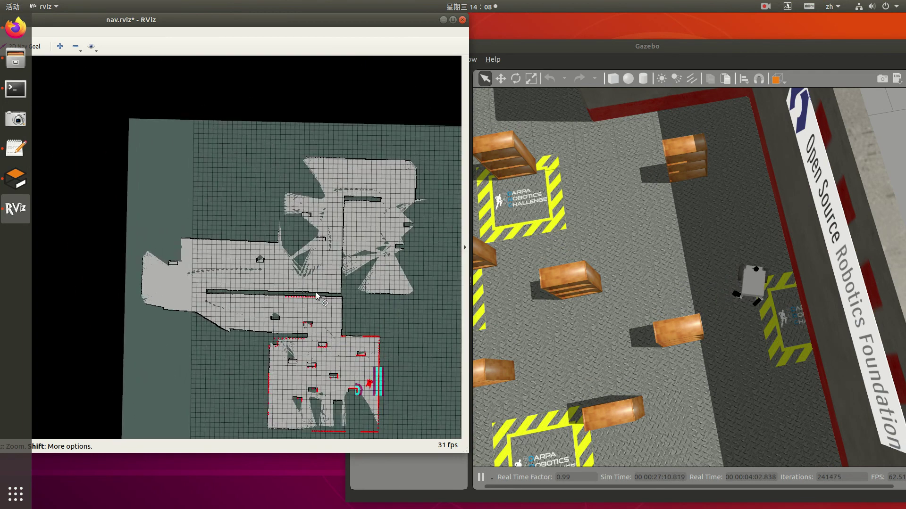
left_click(769, 6)
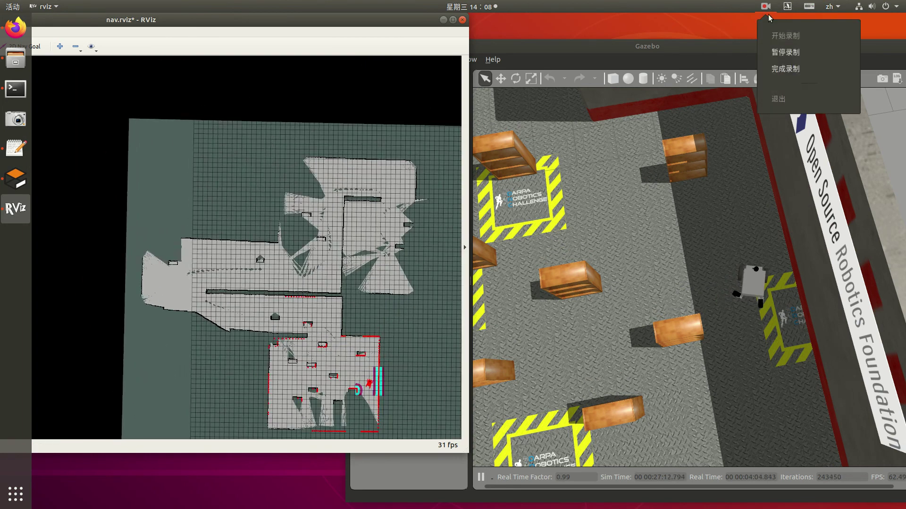